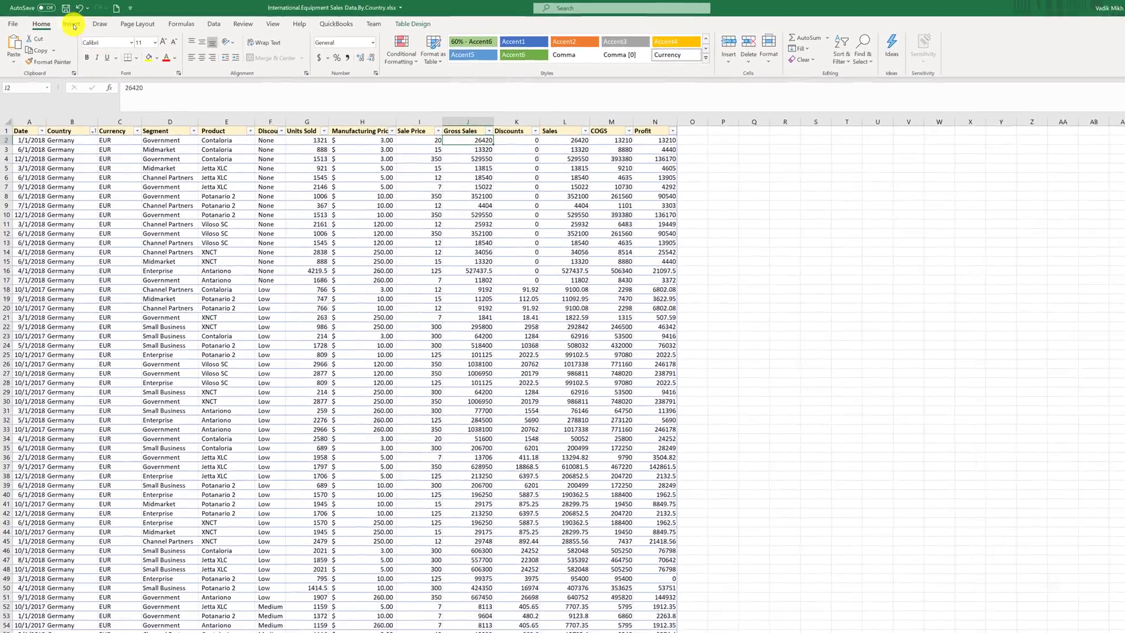
Open the Insert tab in the equipment sales workbook.
click(75, 25)
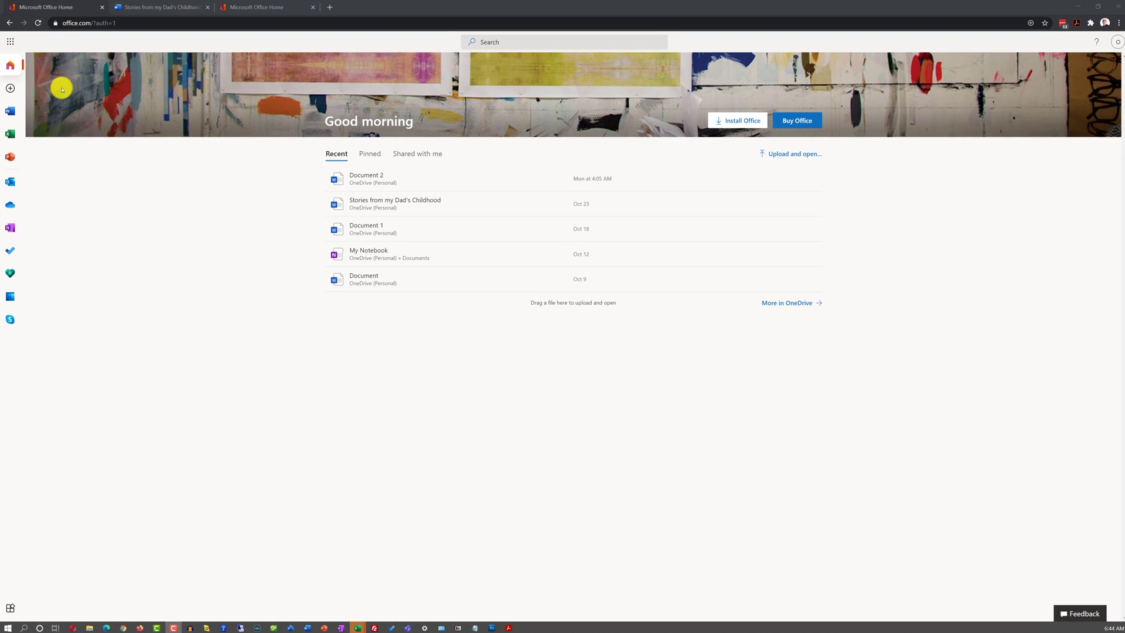
Show Office.com's new-file options: Word, Excel, PowerPoint, Forms and Sway.
click(10, 88)
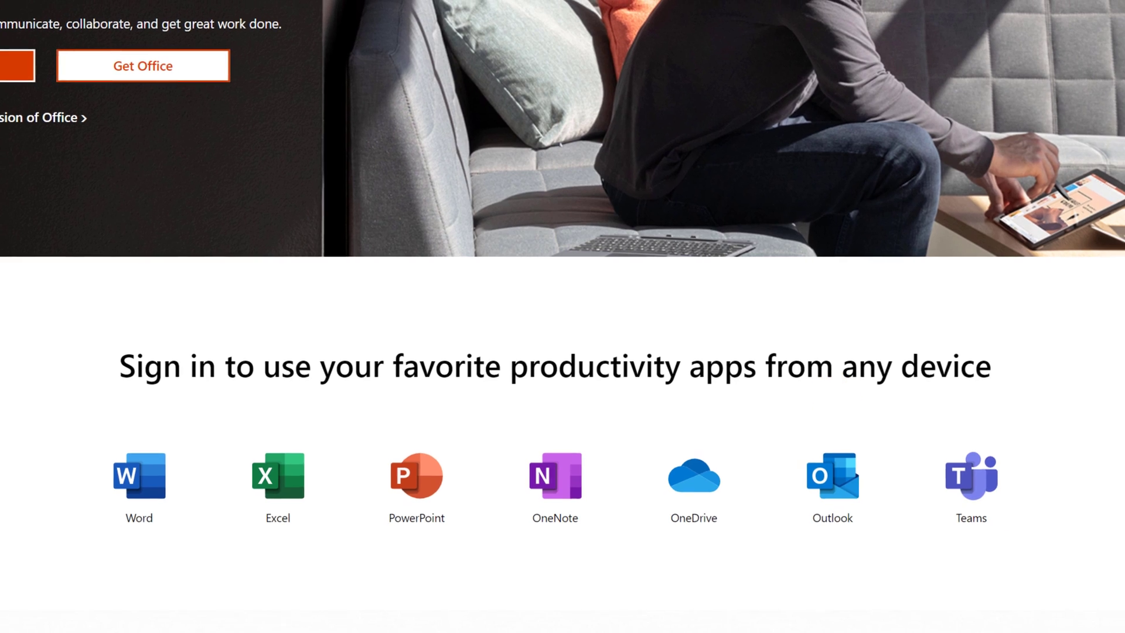
Scroll down the signed-out Welcome to Office page.
scroll(301, 407, down, 5)
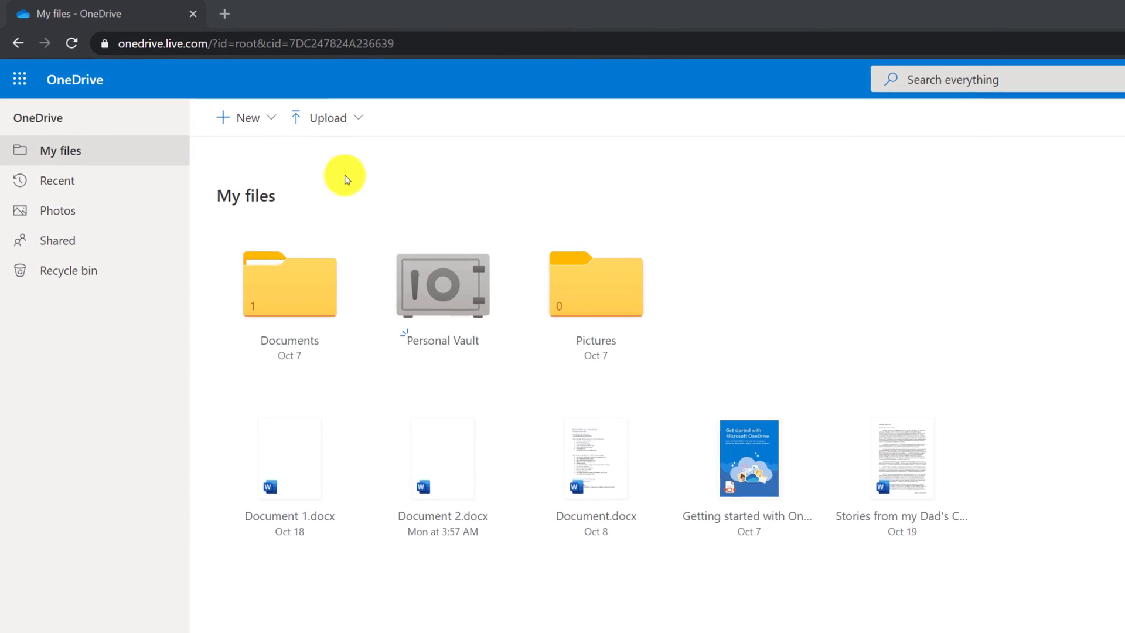
List OneDrive's new-item choices: folder, Word, Excel, PowerPoint, OneNote, Forms, plain text.
click(266, 124)
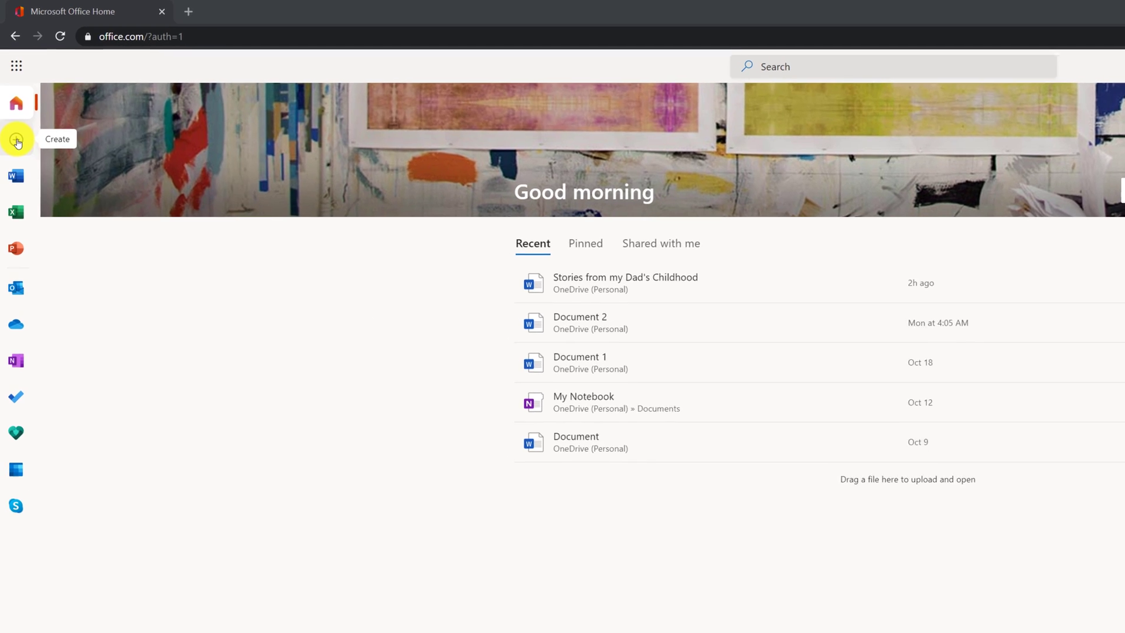
Create a new blank Word document from Office.com's Create list.
click(21, 131)
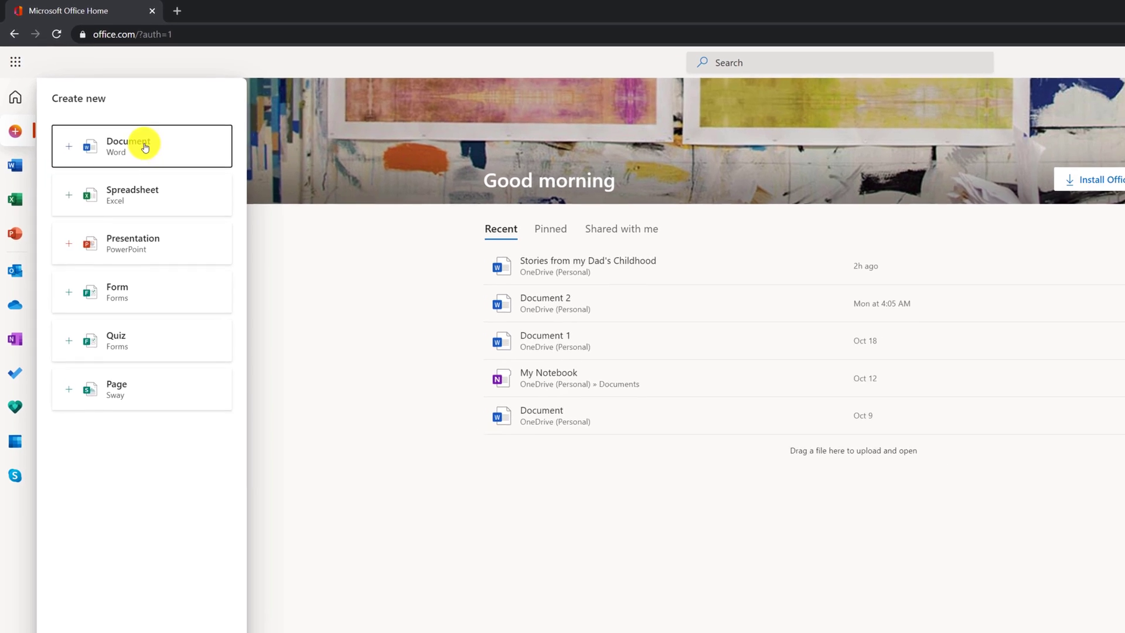
click(145, 146)
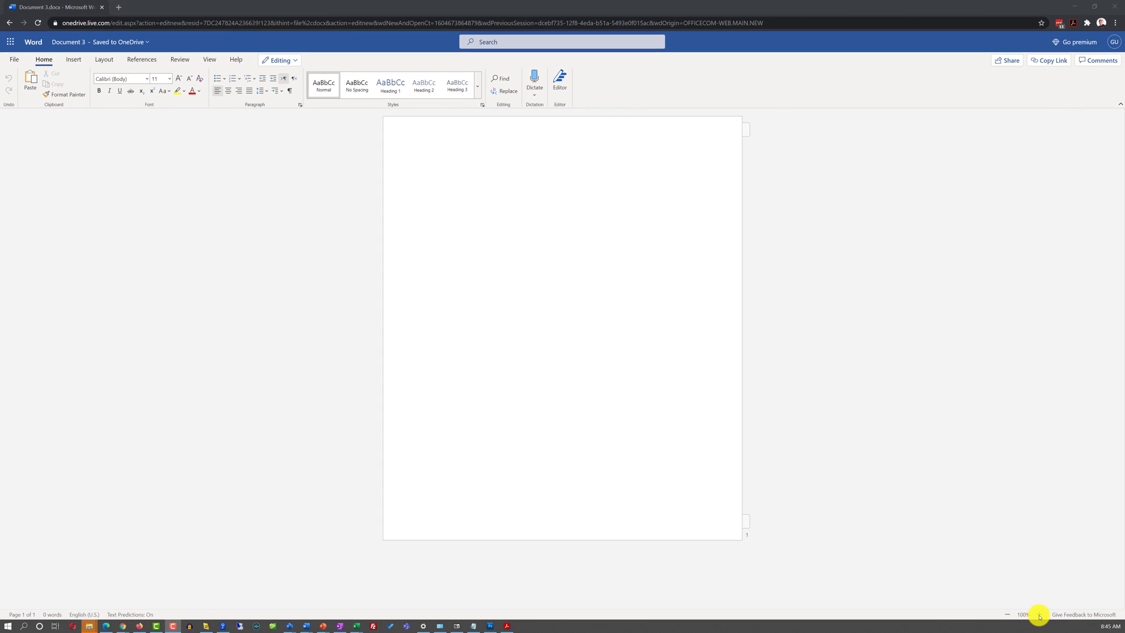
Zoom the blank page to 130%.
click(1038, 617)
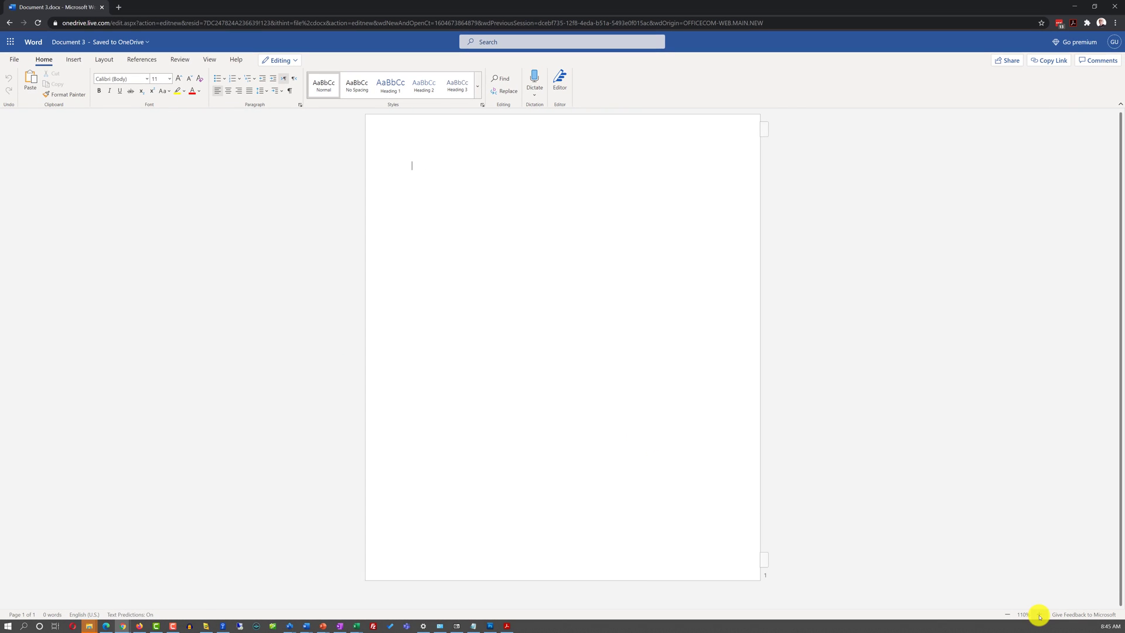
click(141, 60)
click(210, 59)
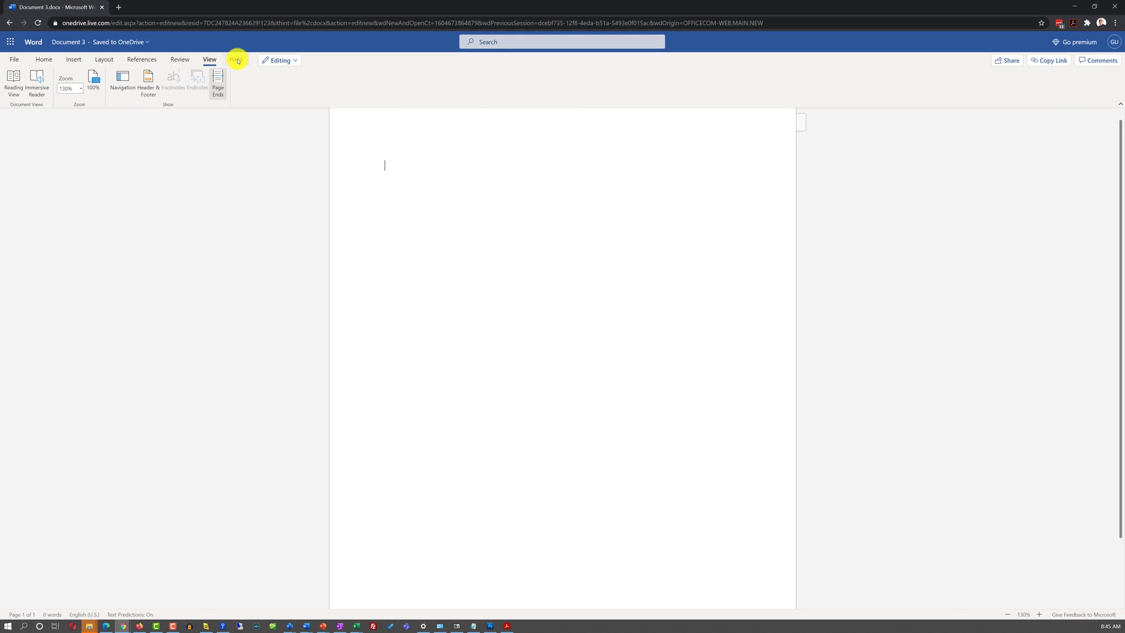
Paste in the résumé table with Emma Johnson's name and Objective statement.
click(44, 59)
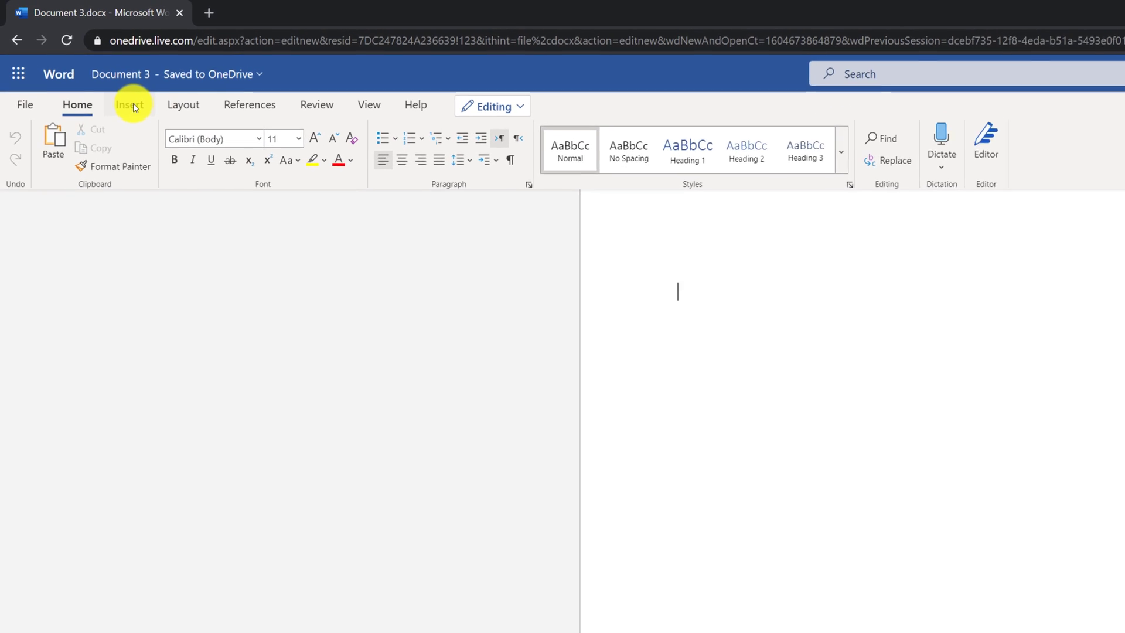
click(121, 95)
click(204, 111)
click(284, 109)
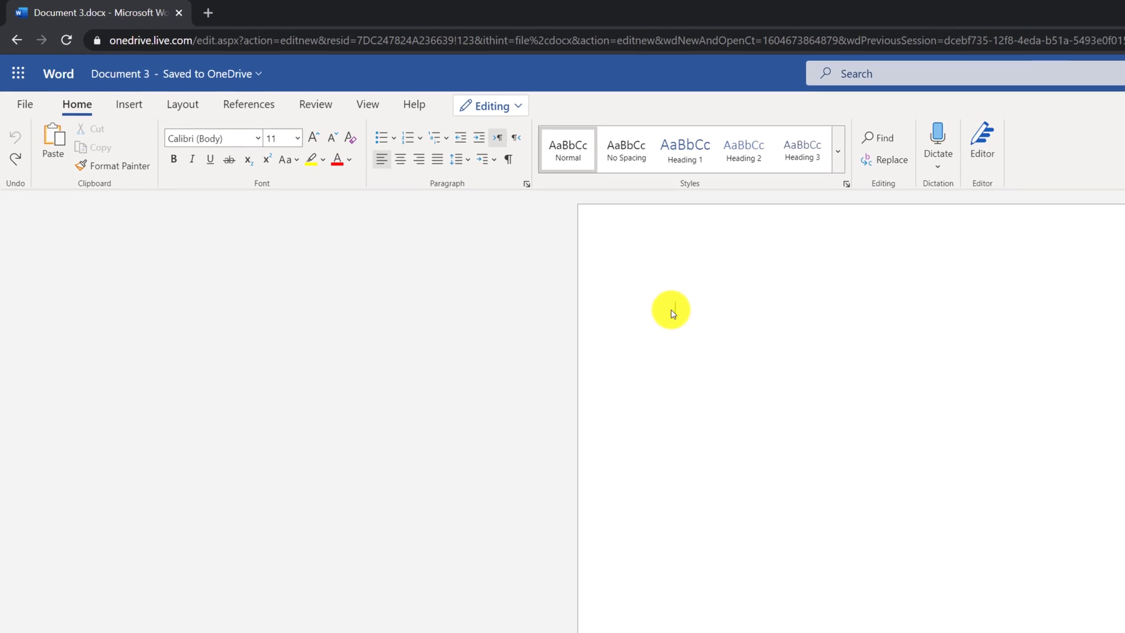
text(Emma Johnson  Objective: Experienced Support Analyst looking for an opportunity with Andarko to help company reach it goals. Effective team player with excellent self-management skills, passionate about technology and focused on adding value to the organization by motivating others to reach their fullest potential.)
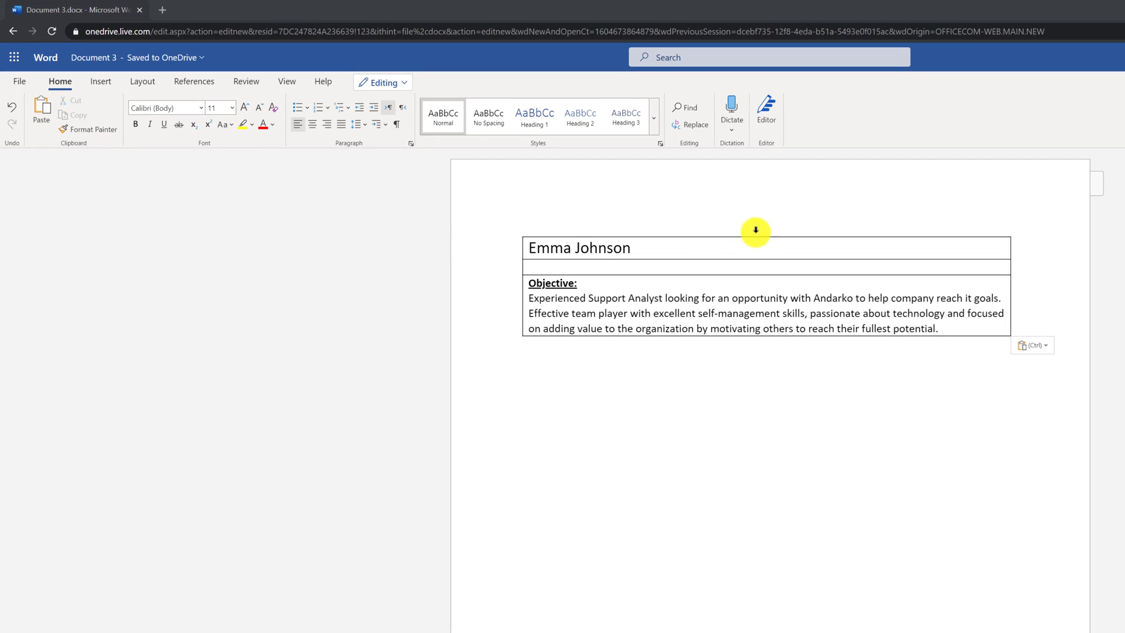
Add a right-hand table column and paste the oval-framed portrait photo into it.
click(755, 234)
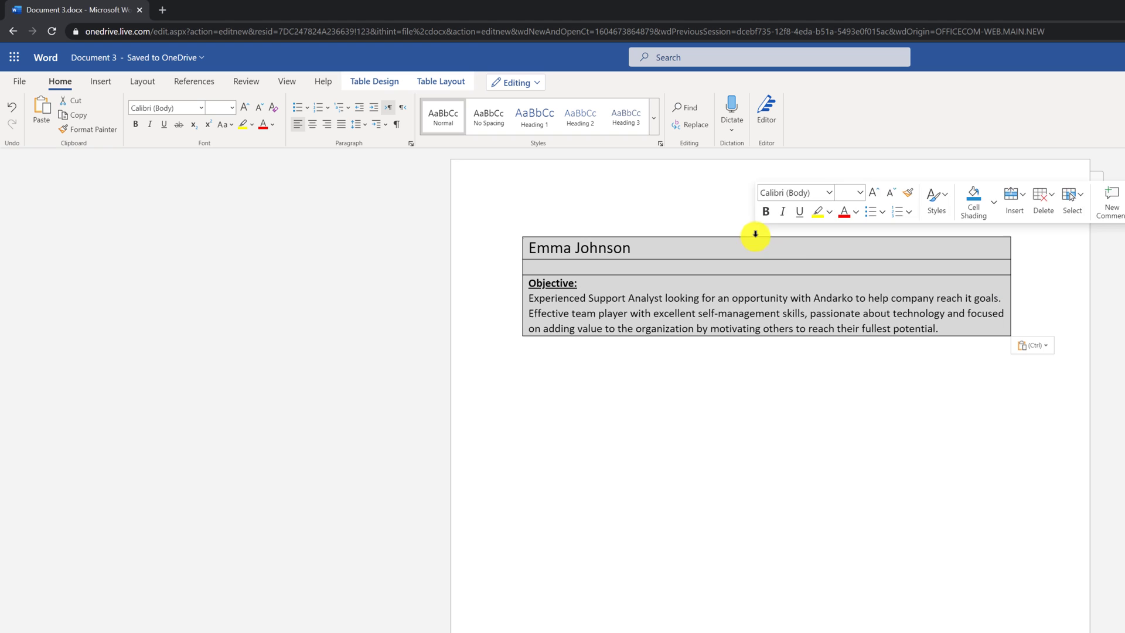
right_click(794, 266)
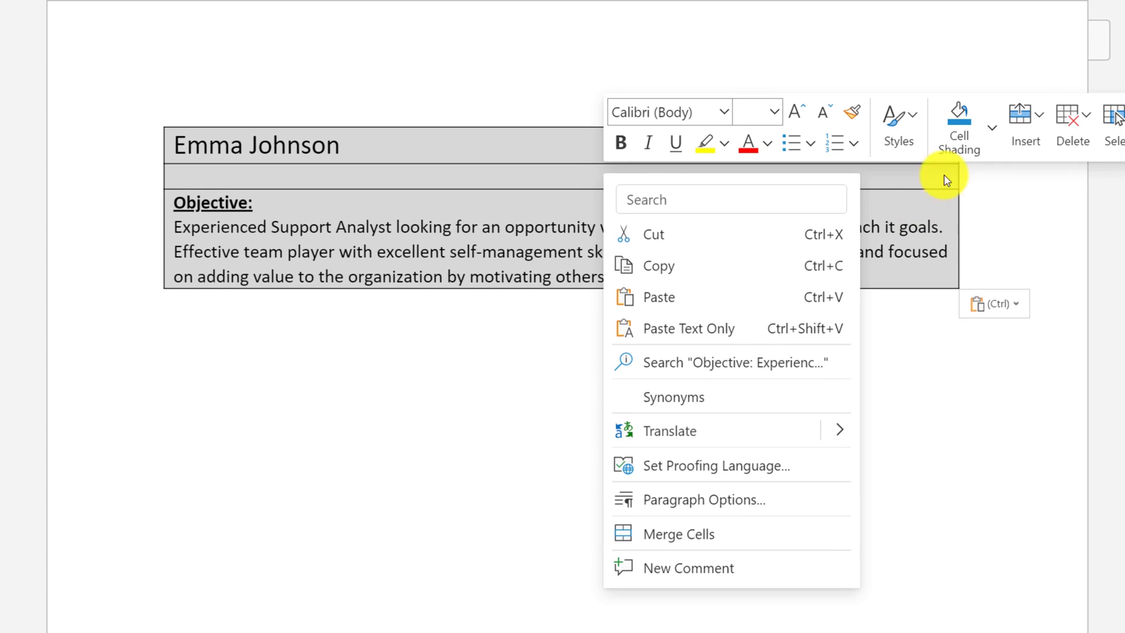
click(1042, 130)
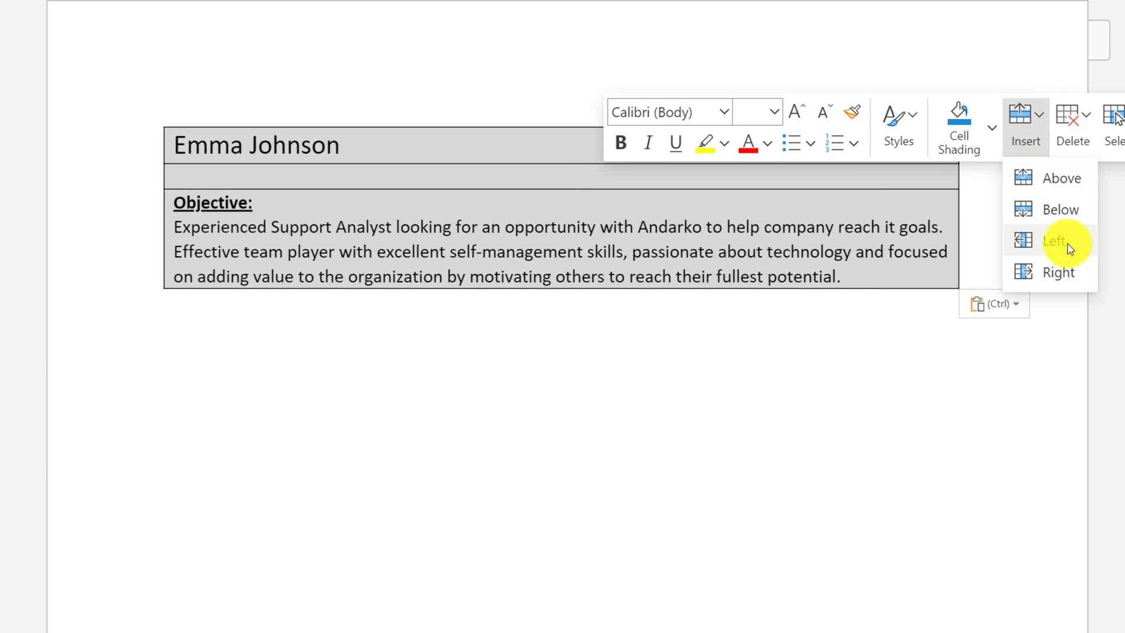
click(1058, 273)
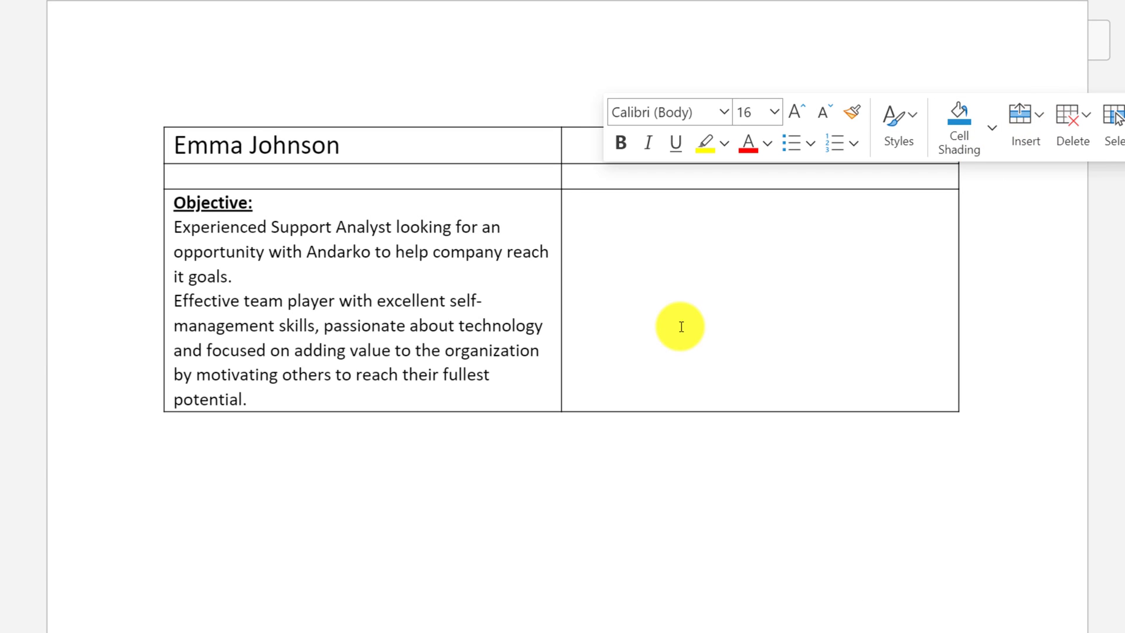
click(787, 292)
key(ctrl+v)
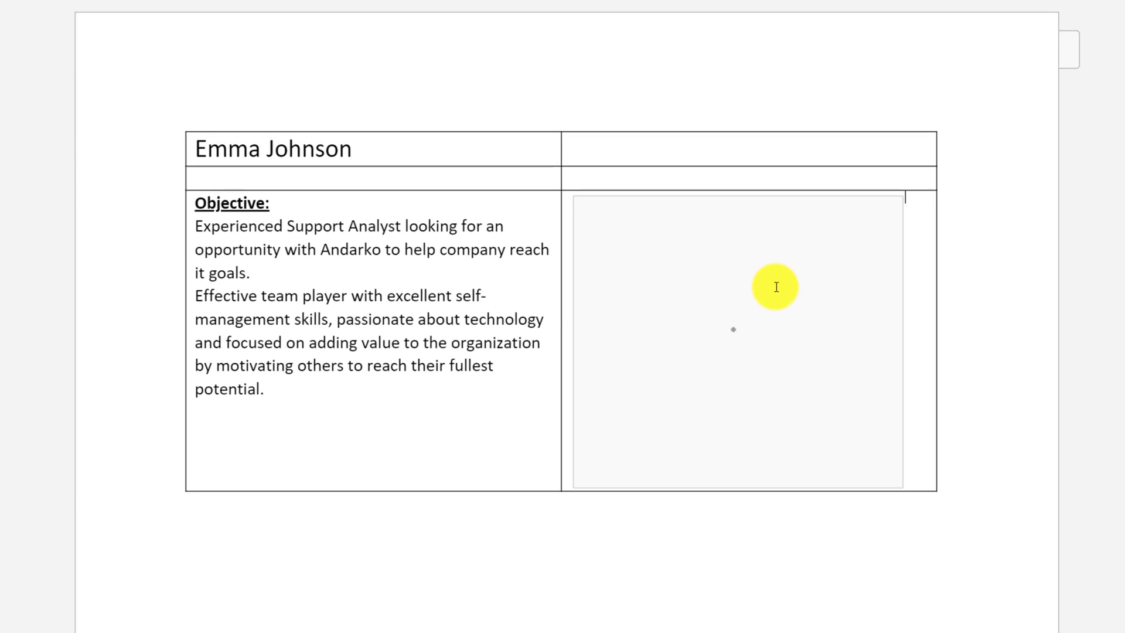
Clear all table styles so the résumé table has no borders or shading.
click(261, 139)
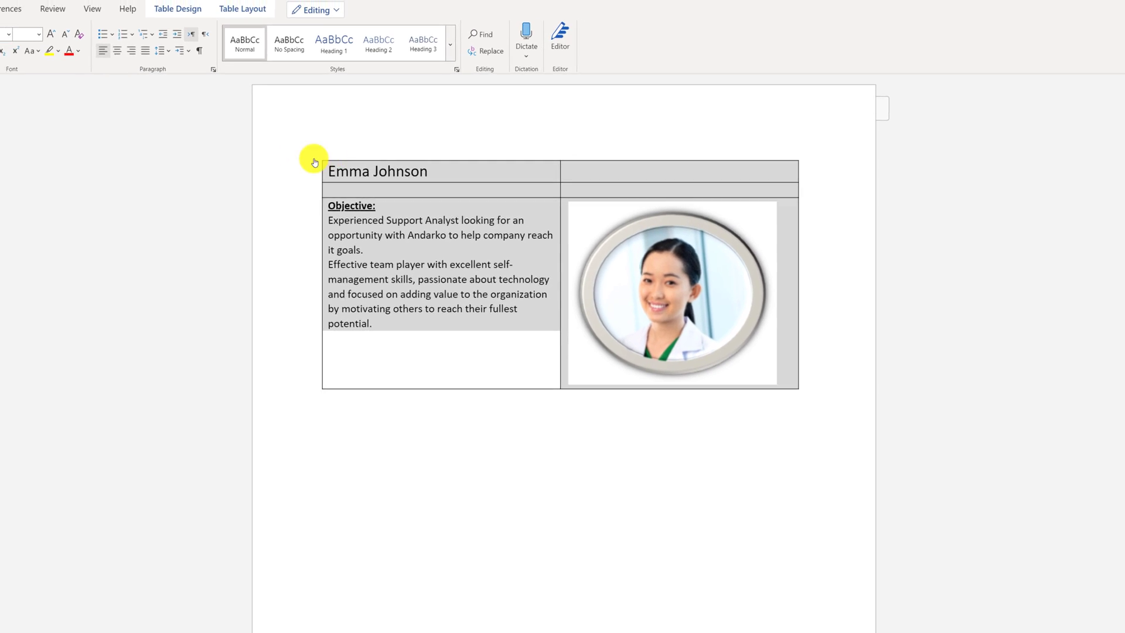
click(264, 55)
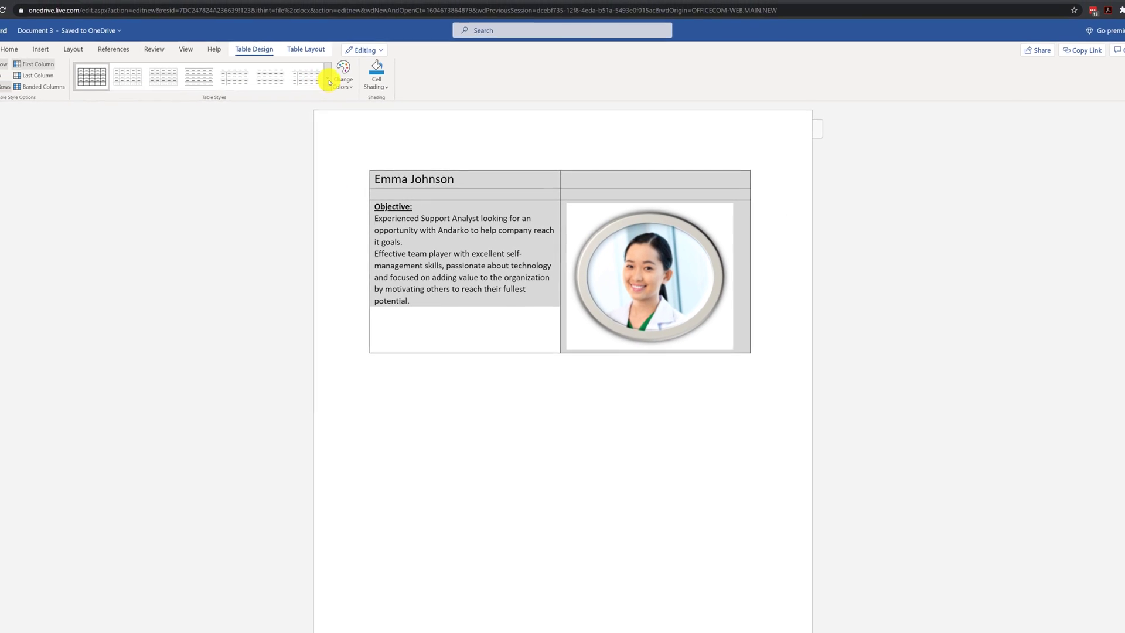
click(336, 87)
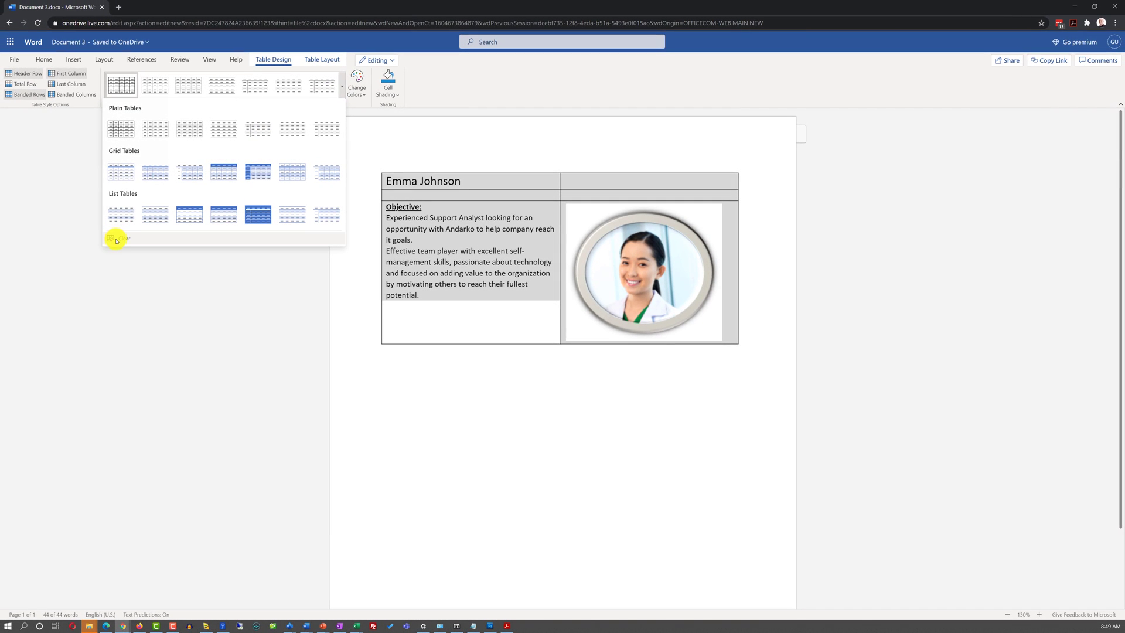
click(118, 239)
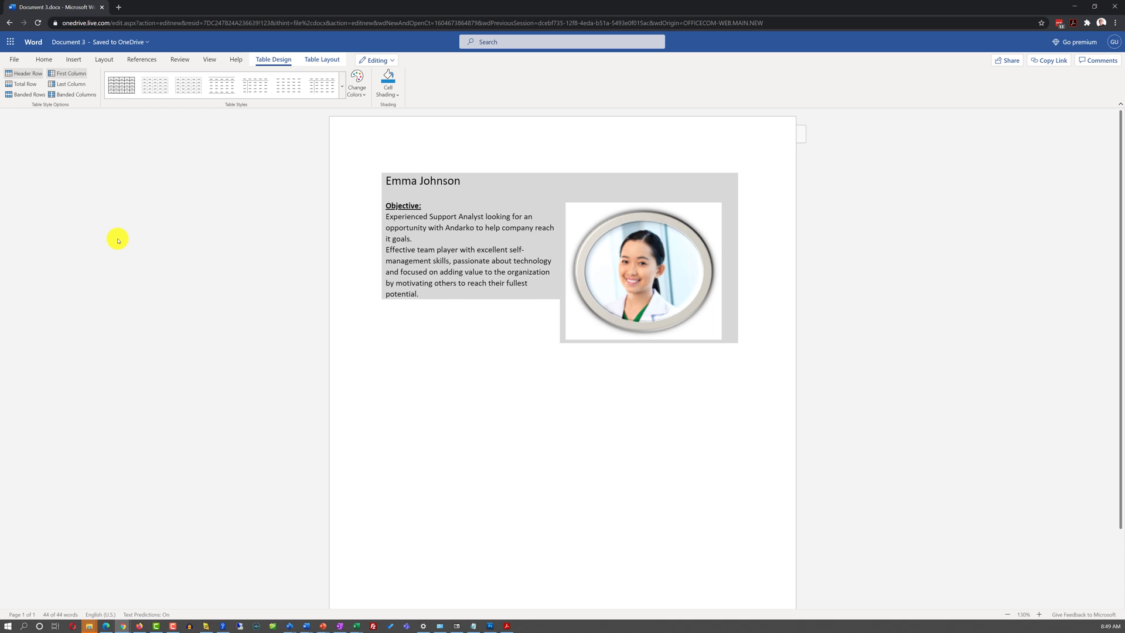
click(467, 332)
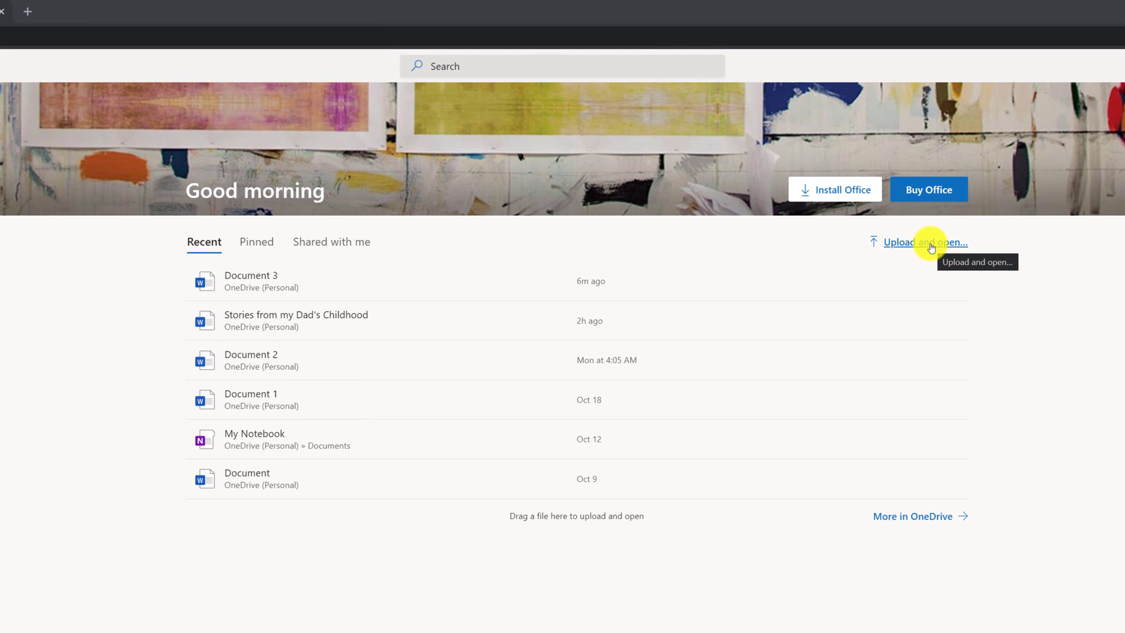
Upload How to Create Picture Resume.docx and open it in Word for the web.
click(931, 246)
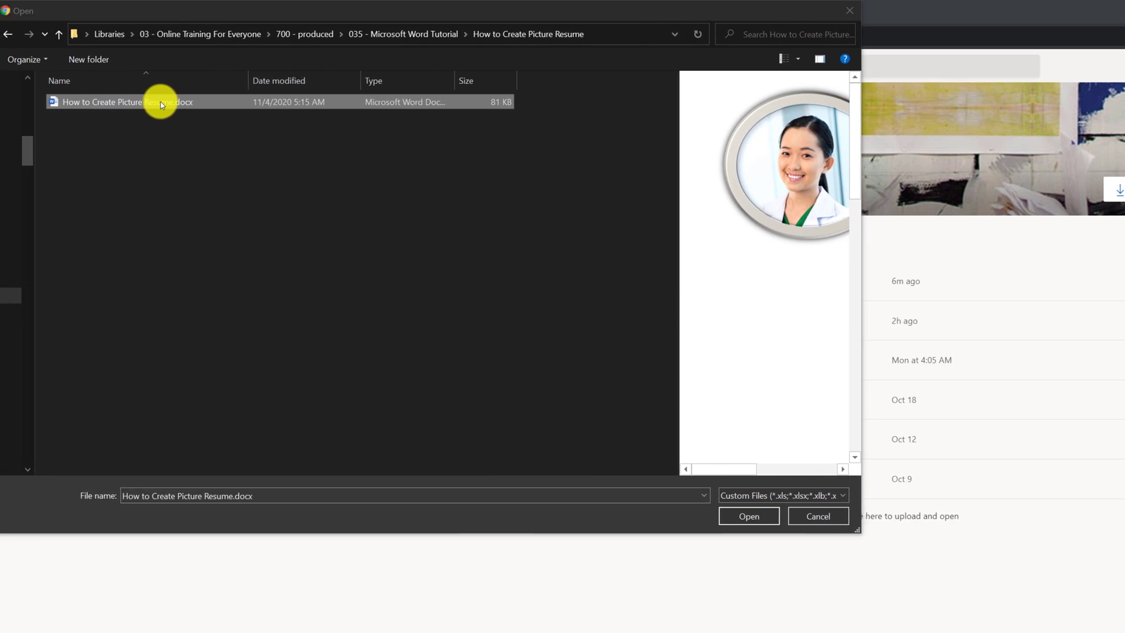
double_click(164, 101)
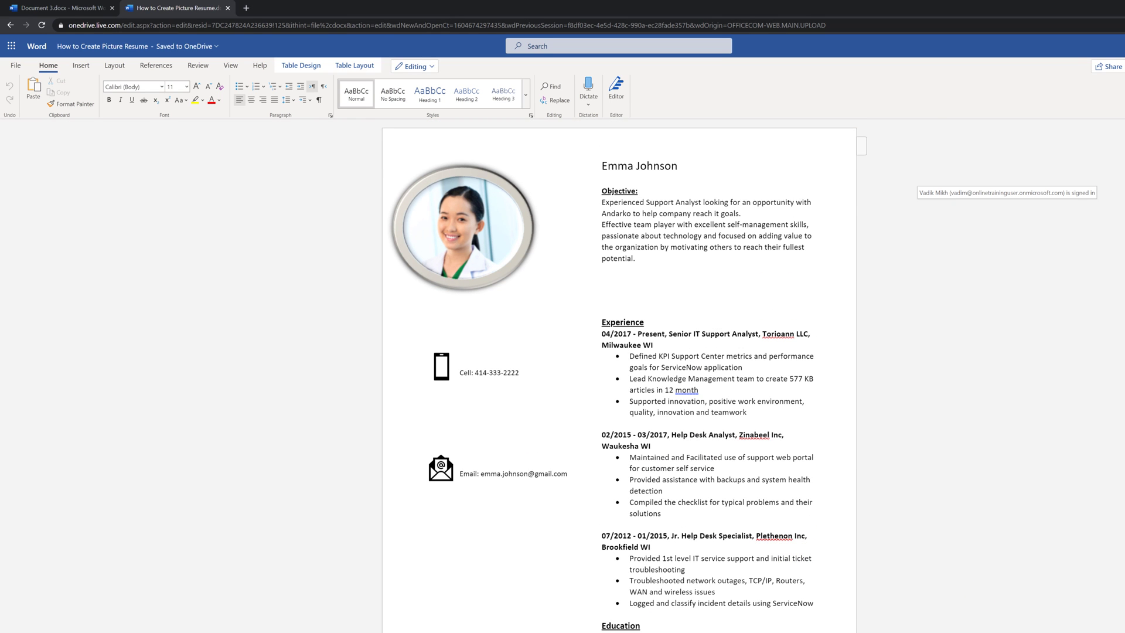
Open the File menu of the uploaded résumé.
click(128, 105)
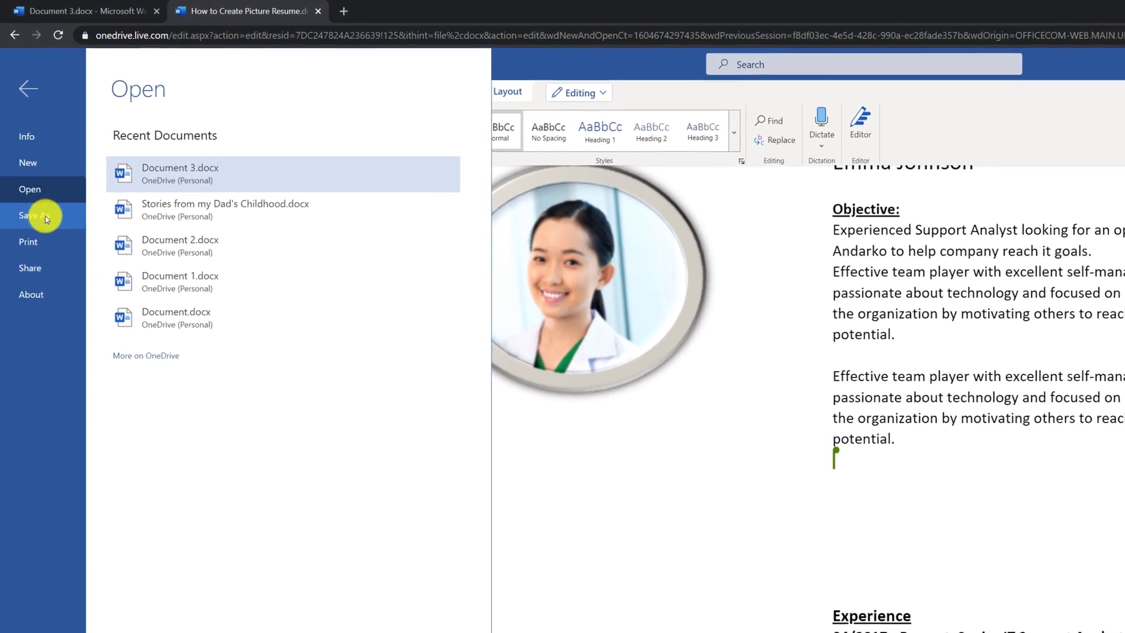
Review the Save As, Print and Share pages of the File backstage.
click(45, 217)
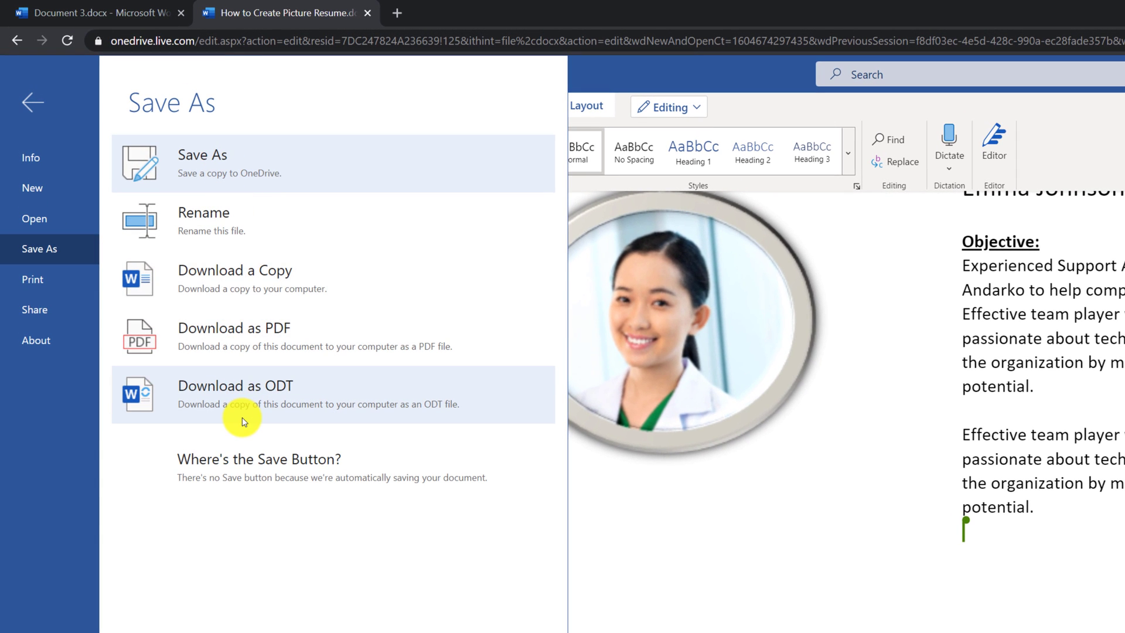
click(35, 284)
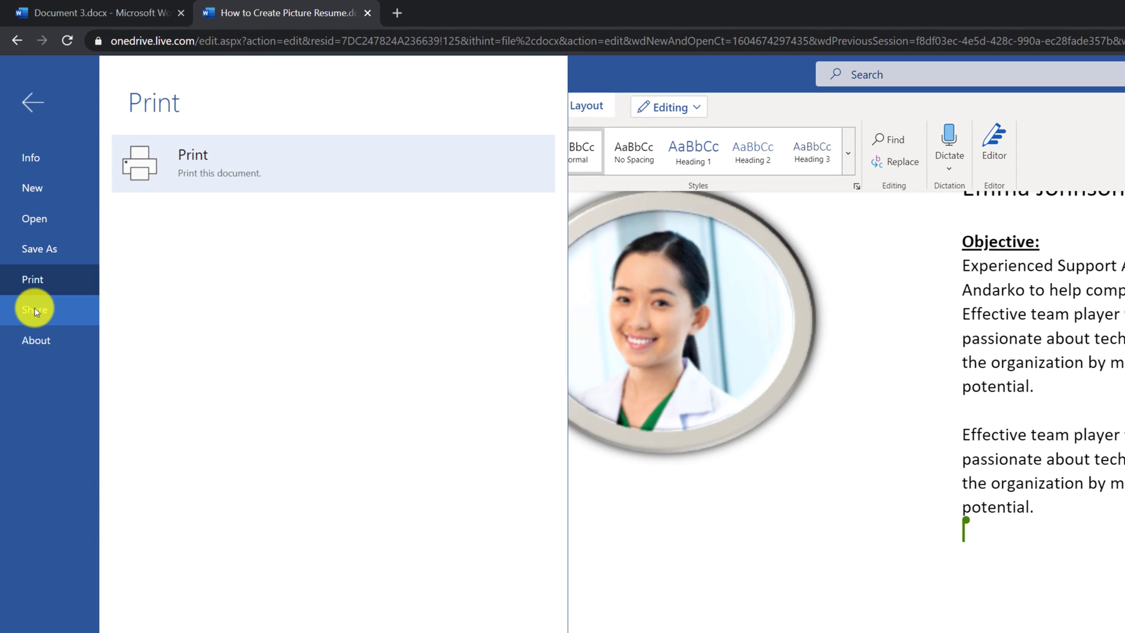
click(35, 310)
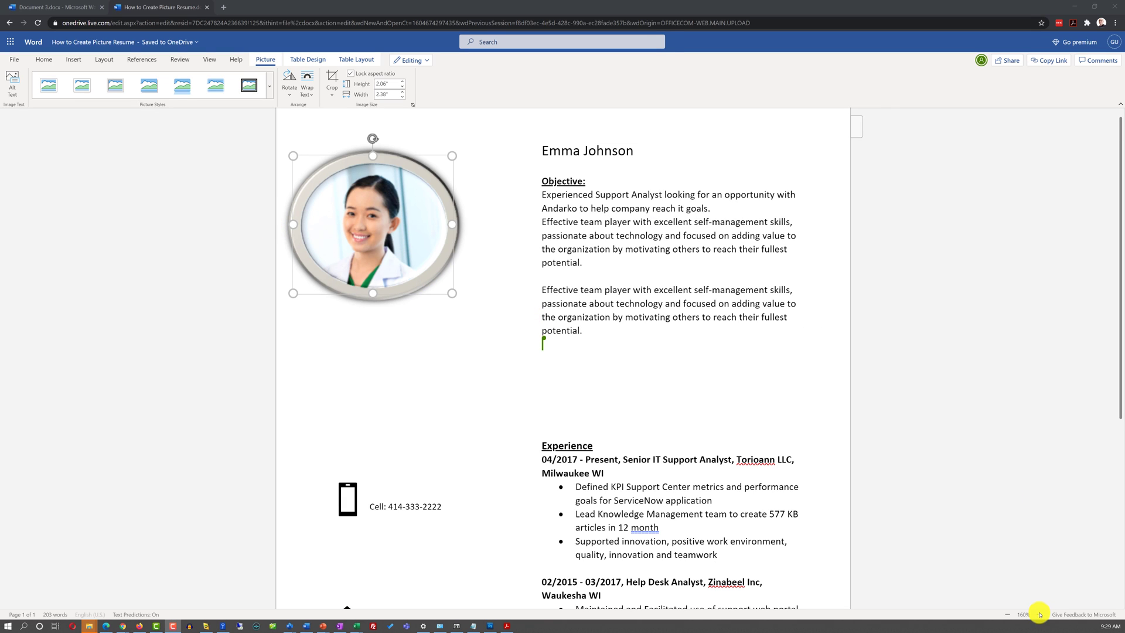
Zoom the résumé in three steps and have a second window of it open alongside.
click(1040, 614)
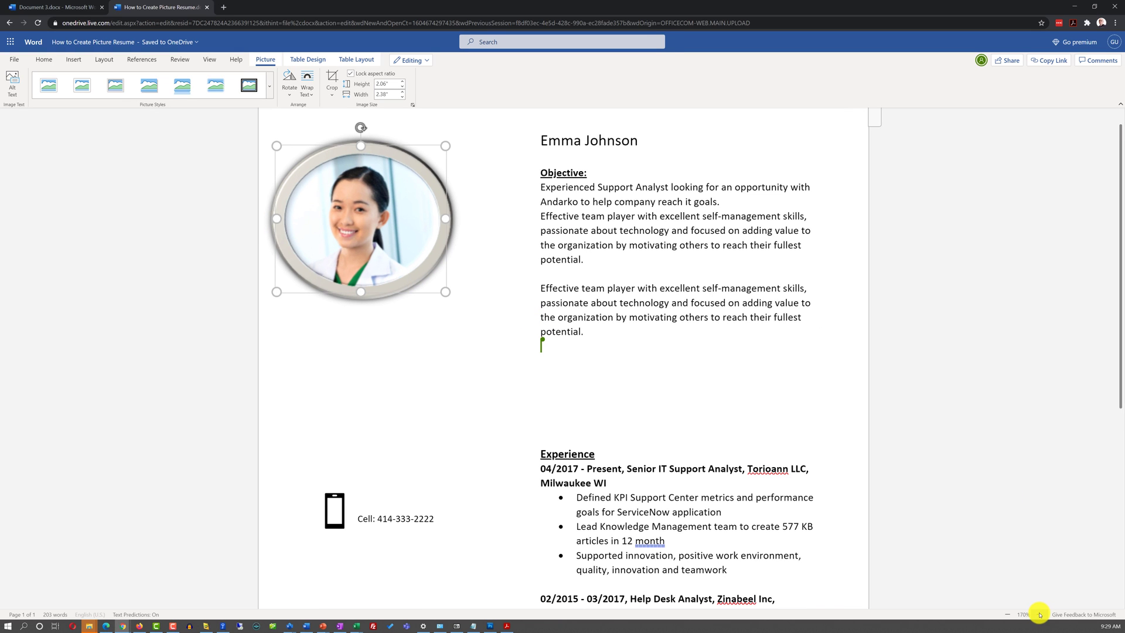
click(1039, 614)
click(546, 286)
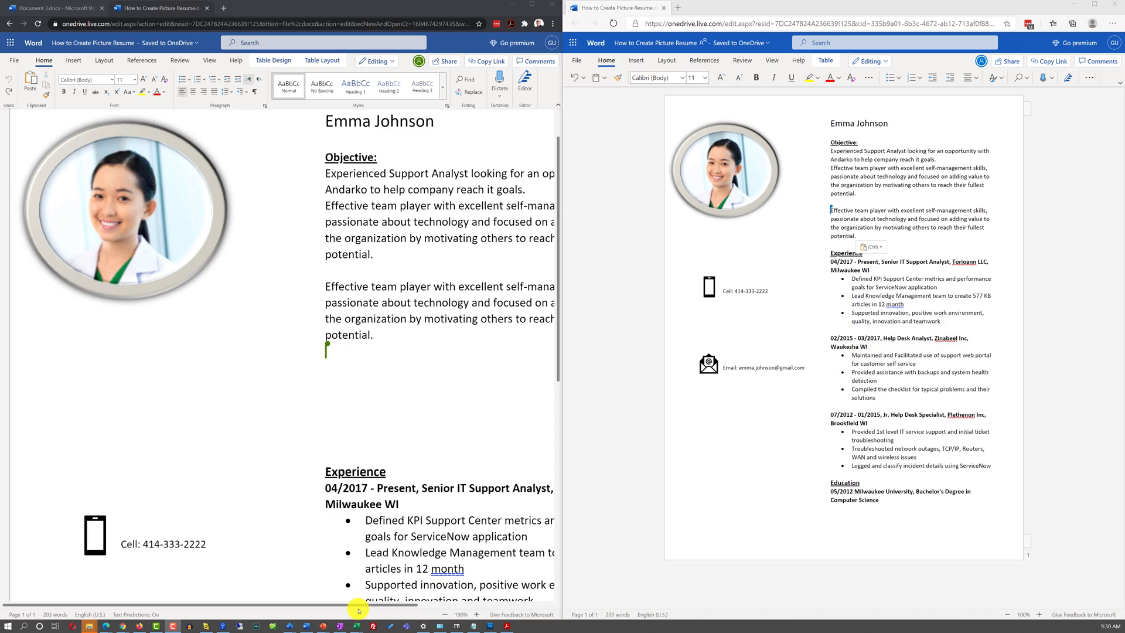
Show the résumé's Send link sharing options in Word for the web, then dismiss them.
drag(360, 604, 494, 612)
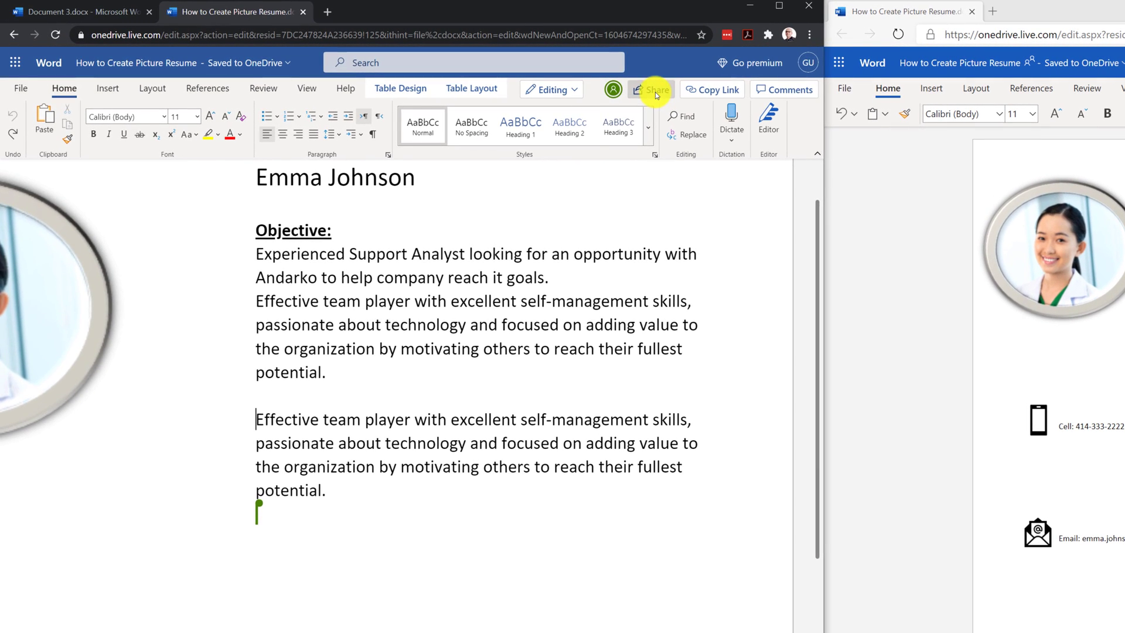
click(656, 94)
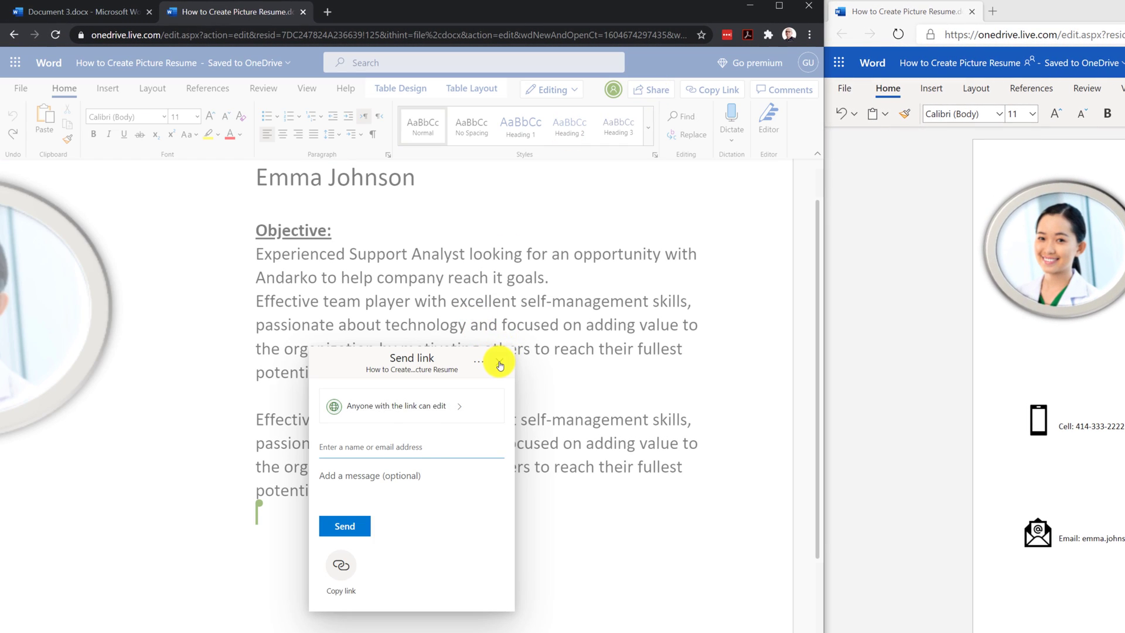
click(499, 361)
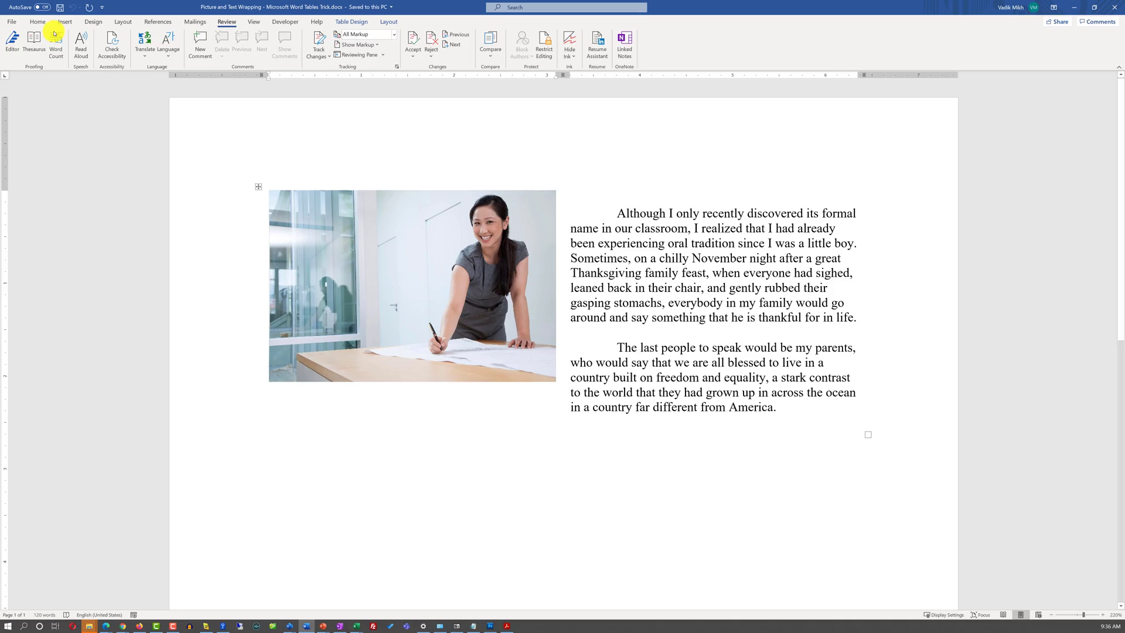
Browse desktop Word's Review tab through the Track Changes, Accept and Reject dropdowns.
click(38, 22)
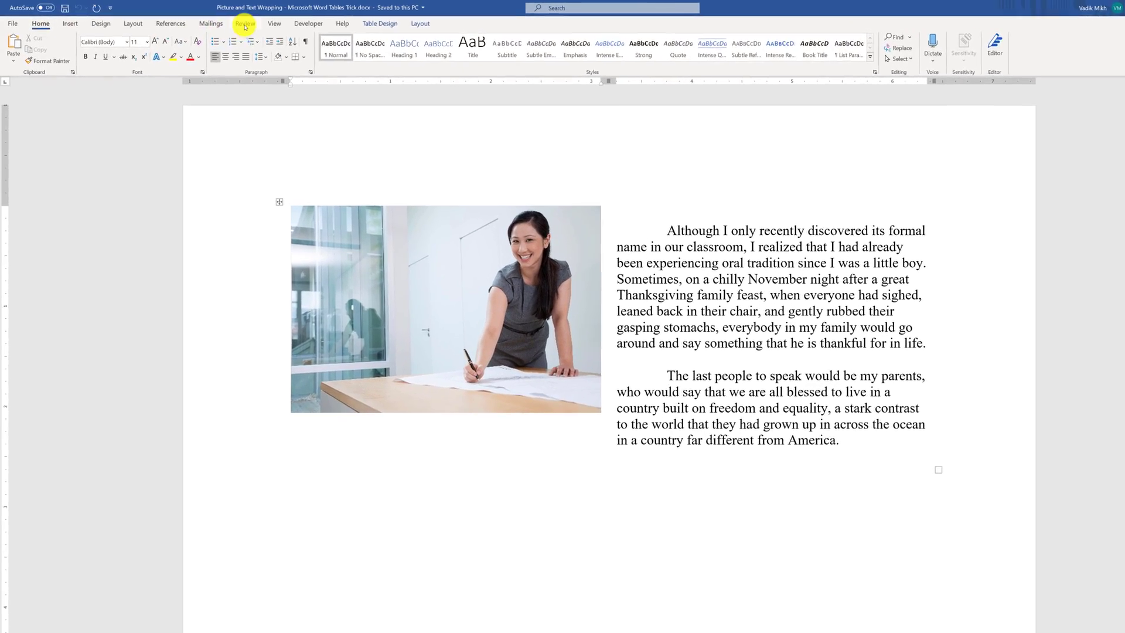
click(246, 24)
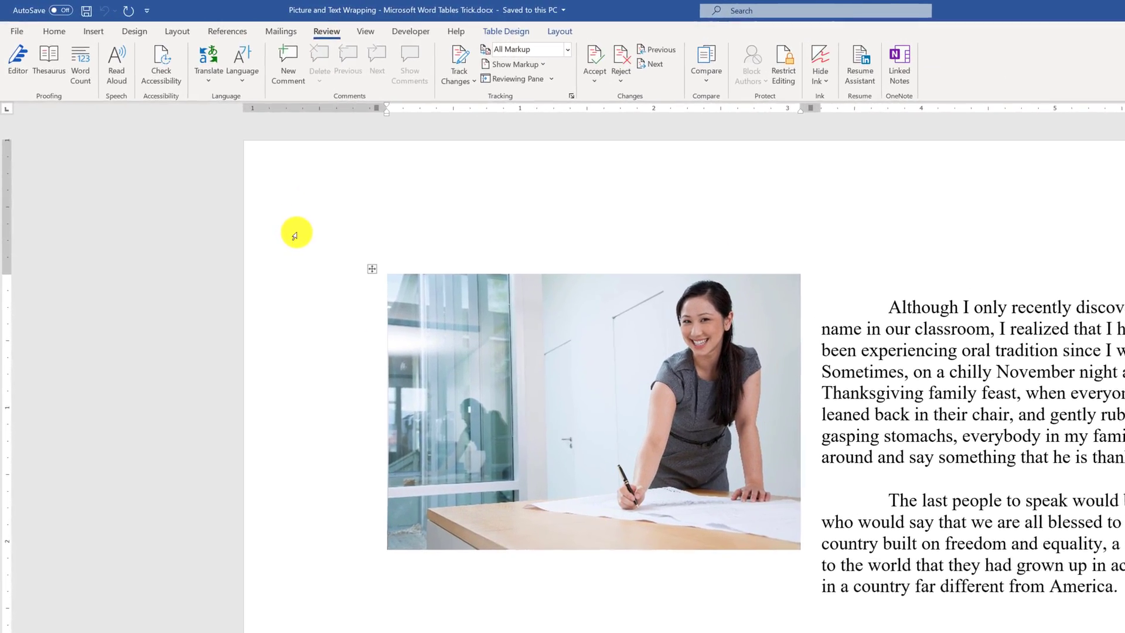
click(557, 97)
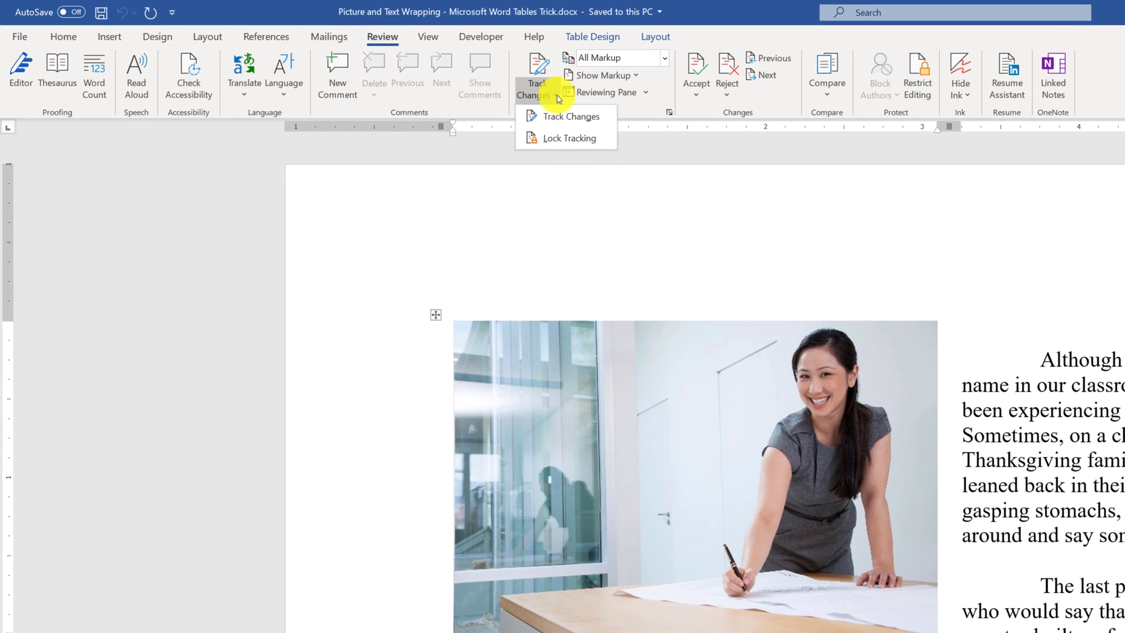
click(698, 90)
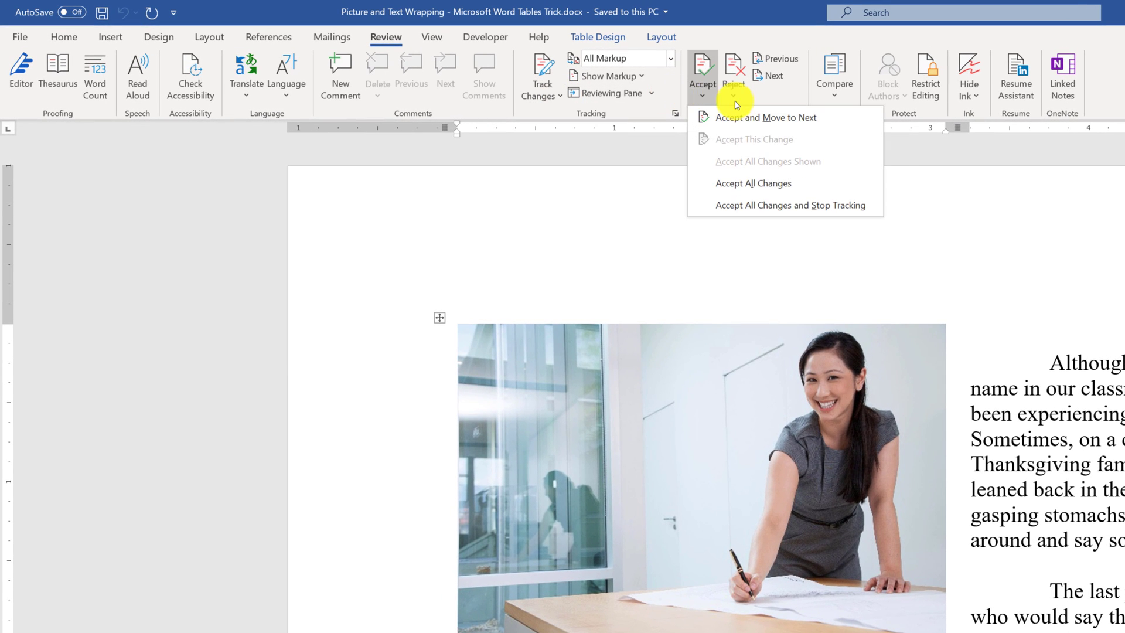
click(735, 102)
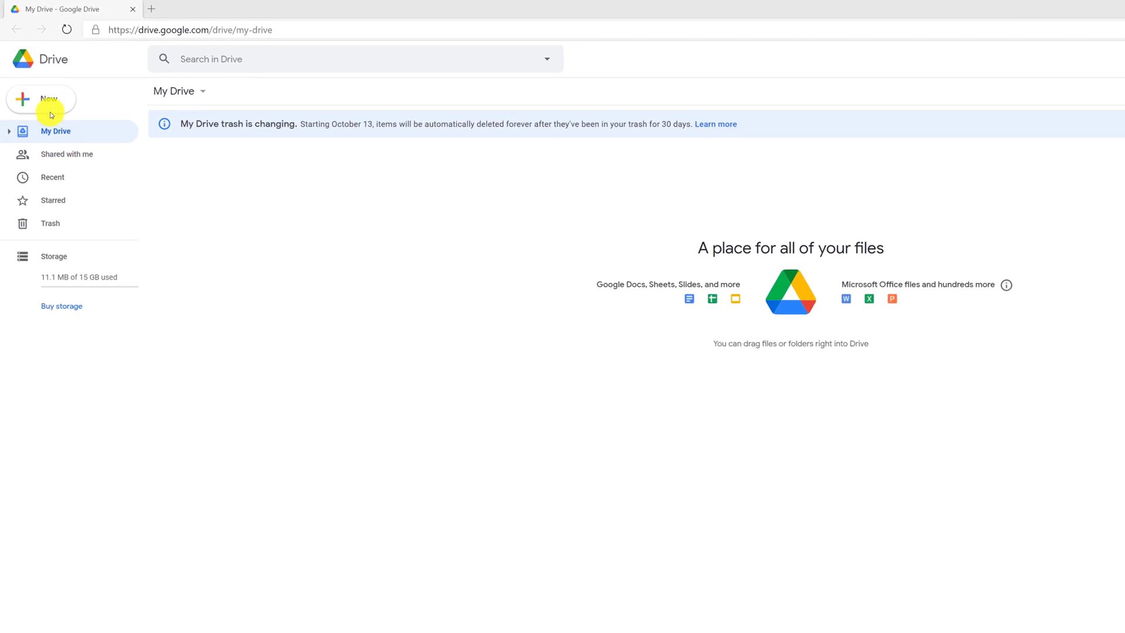
Open Google Drive's New menu to start a Google Docs document.
click(52, 114)
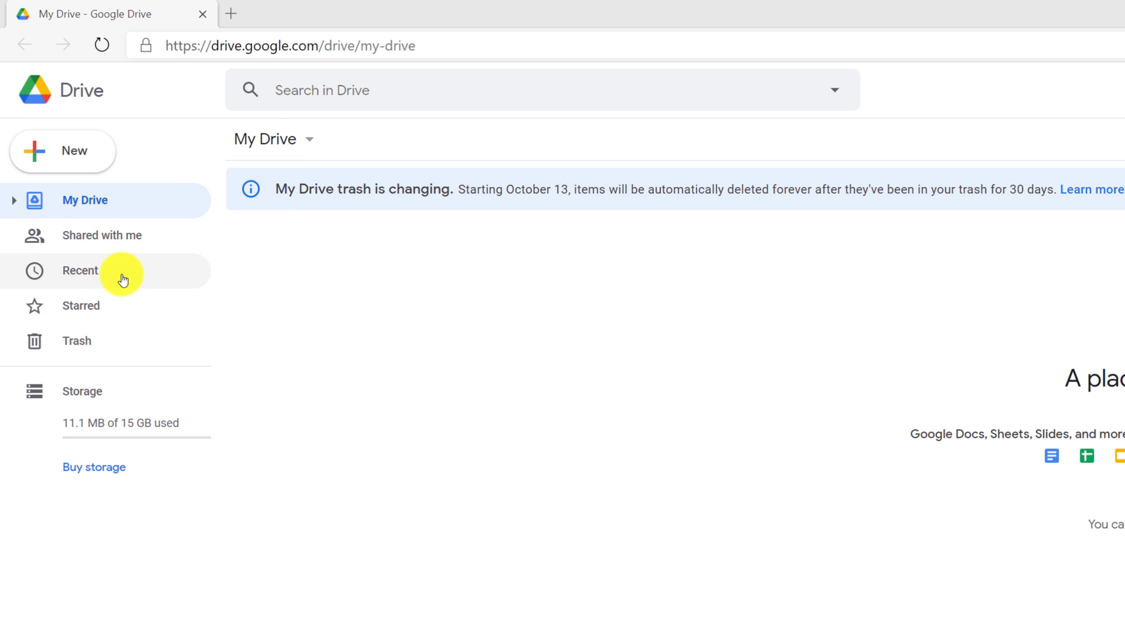
click(82, 150)
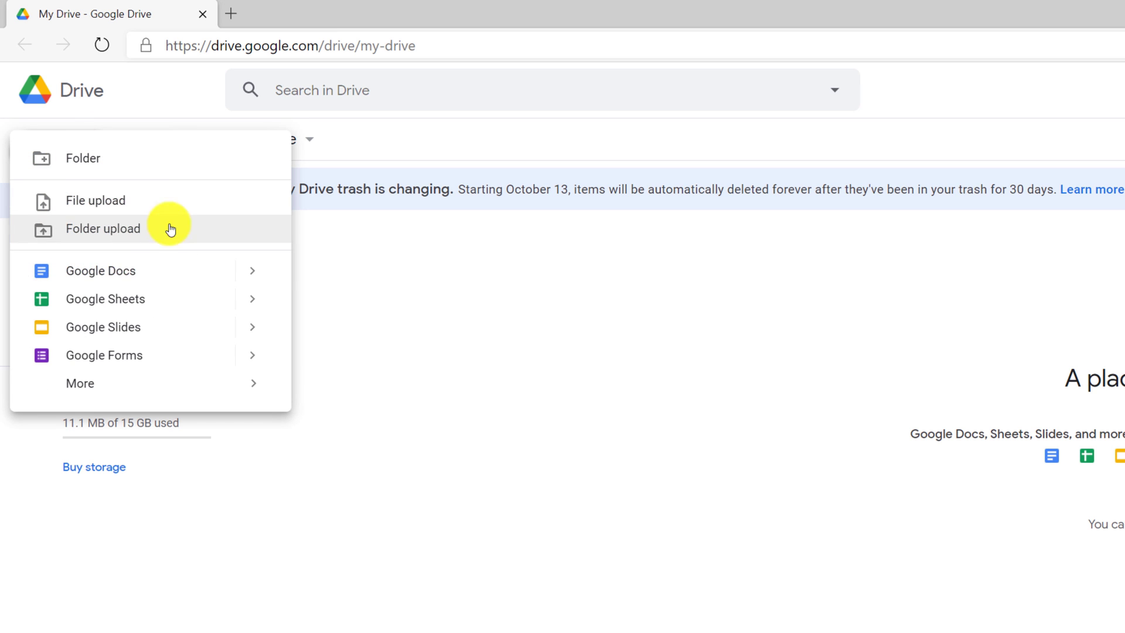
click(111, 271)
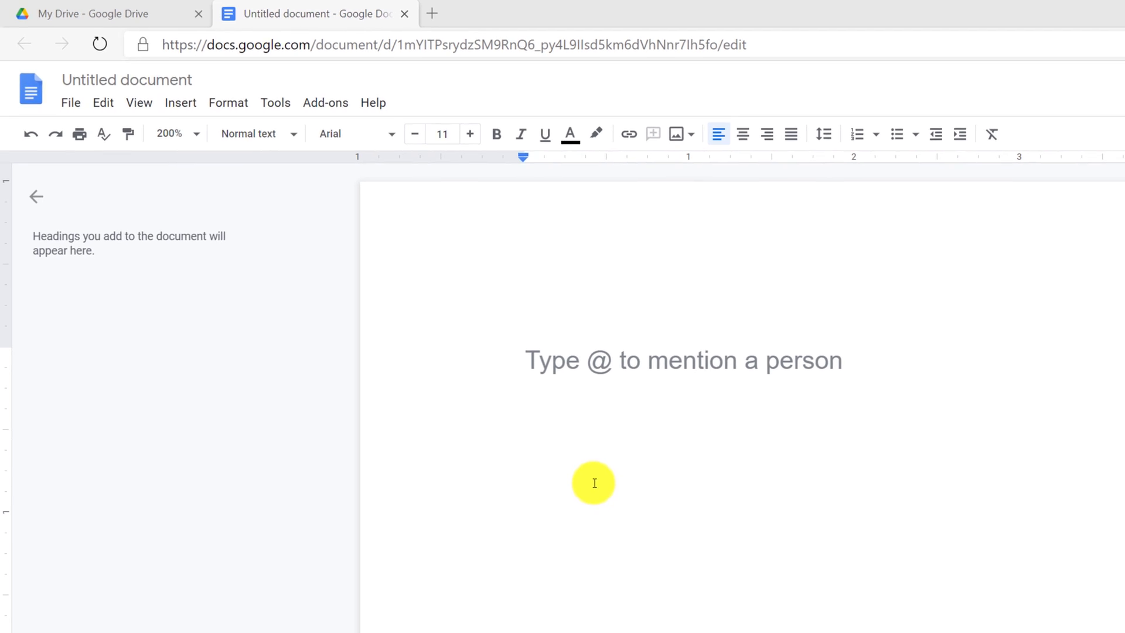